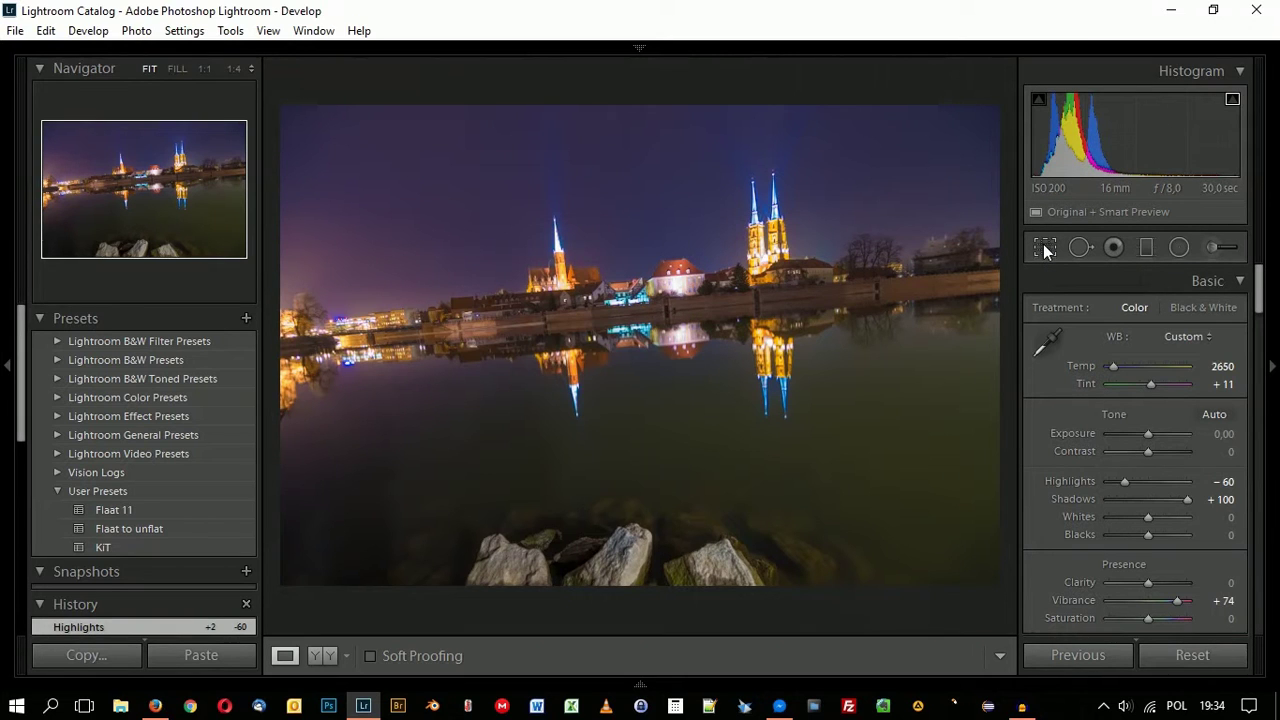
Step: In Crop & Straighten, rotate the night river photo to a 4.73° crop angle
left_click(1043, 246)
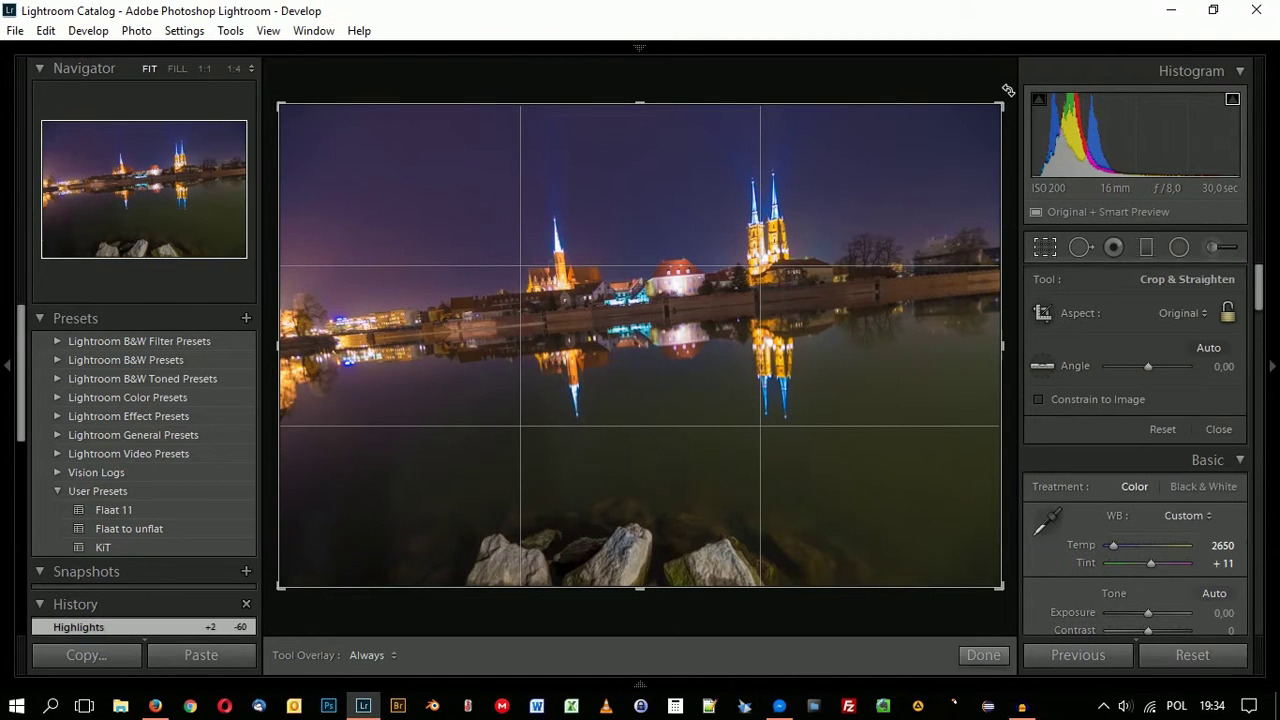
left_click_drag(1008, 90, 1012, 103)
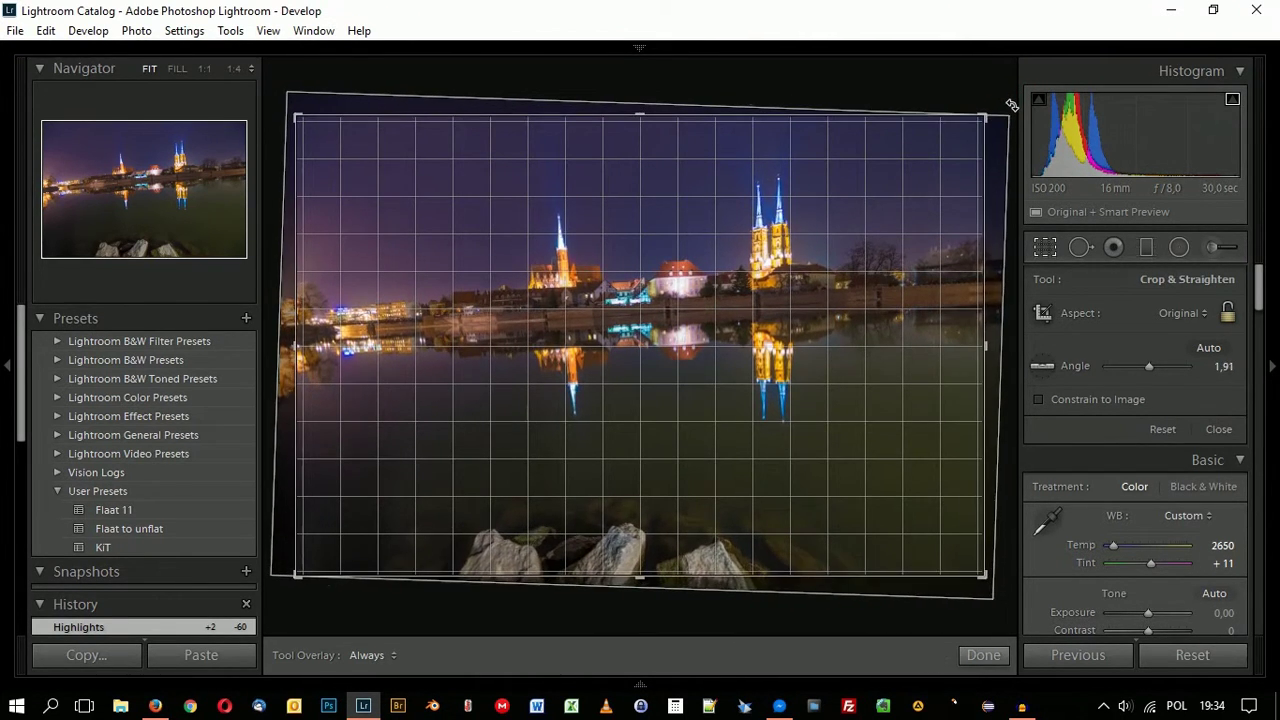
left_click_drag(1012, 103, 1018, 127)
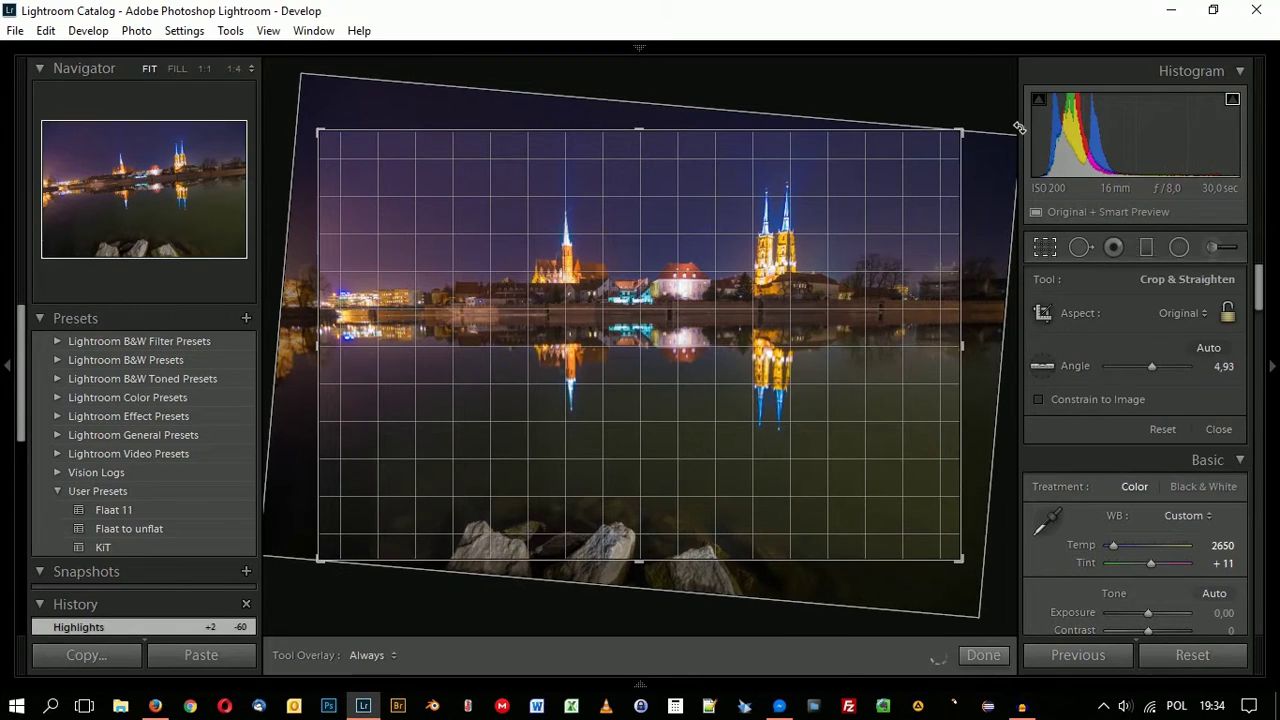
left_click_drag(1018, 127, 1018, 128)
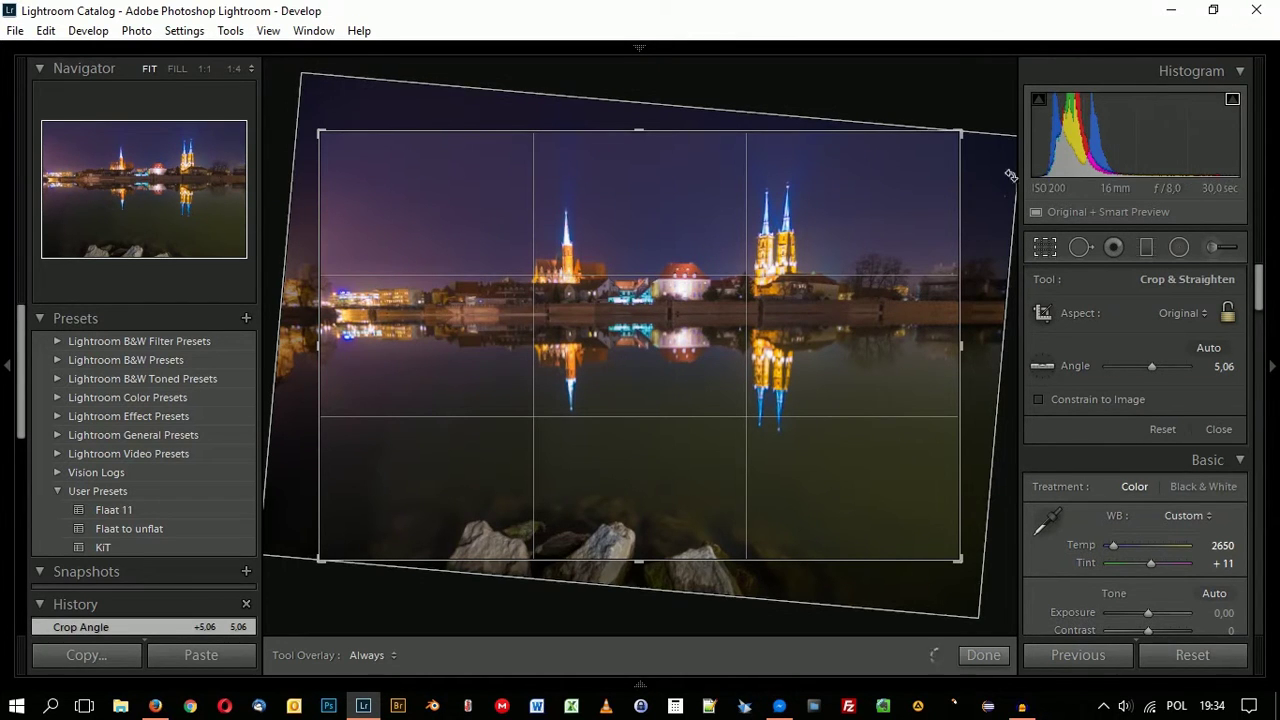
left_click_drag(973, 125, 973, 123)
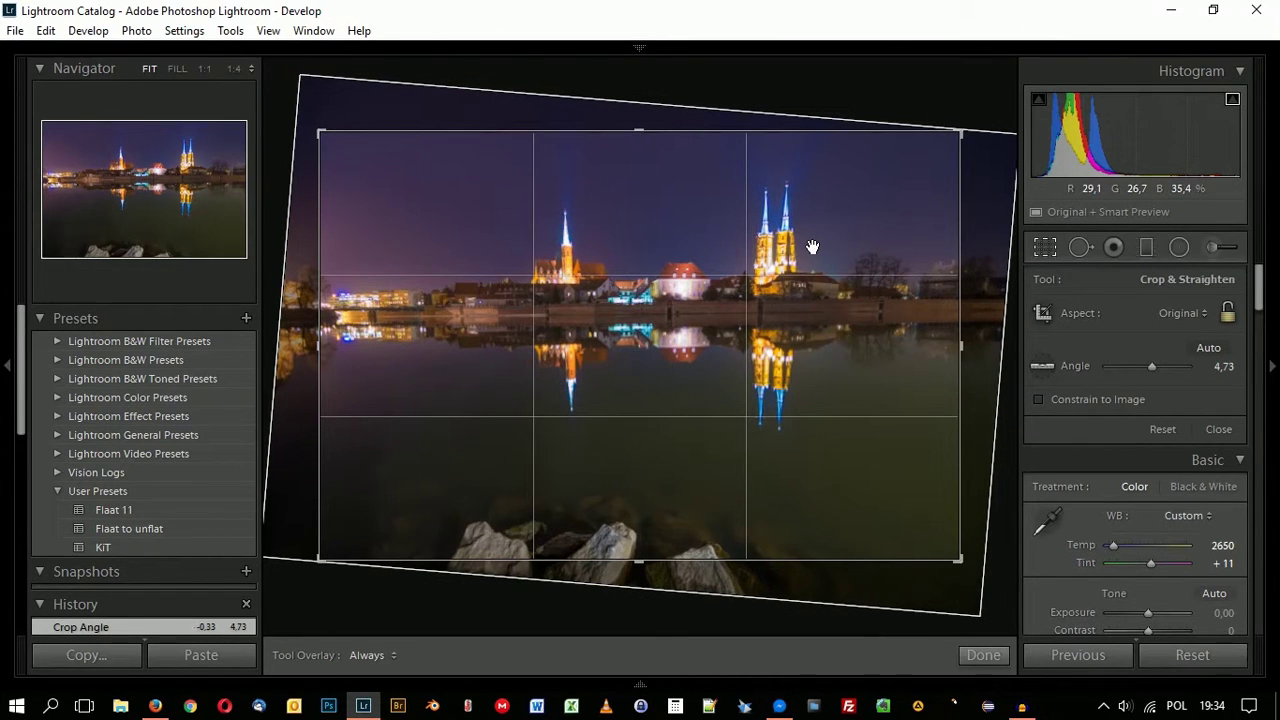
Step: Commit the rotated crop, then undo both Crop Angle changes with Ctrl+Z
key("Return")
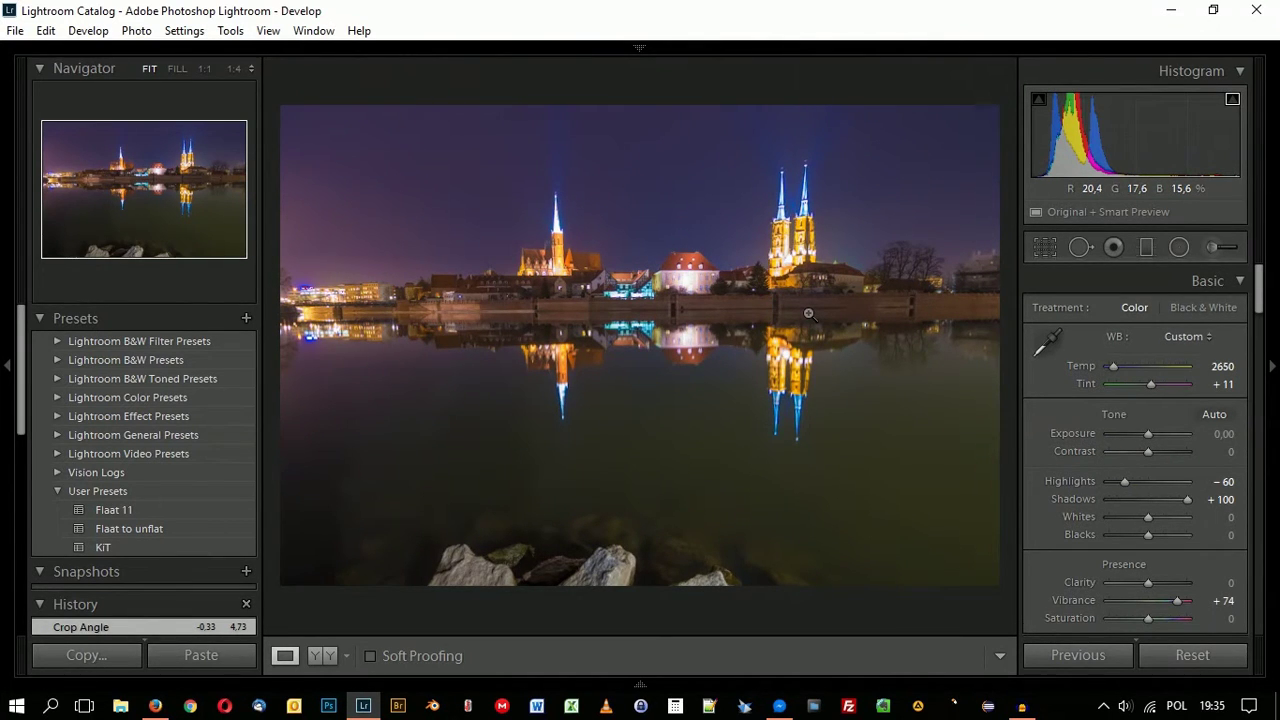
key("ctrl+z")
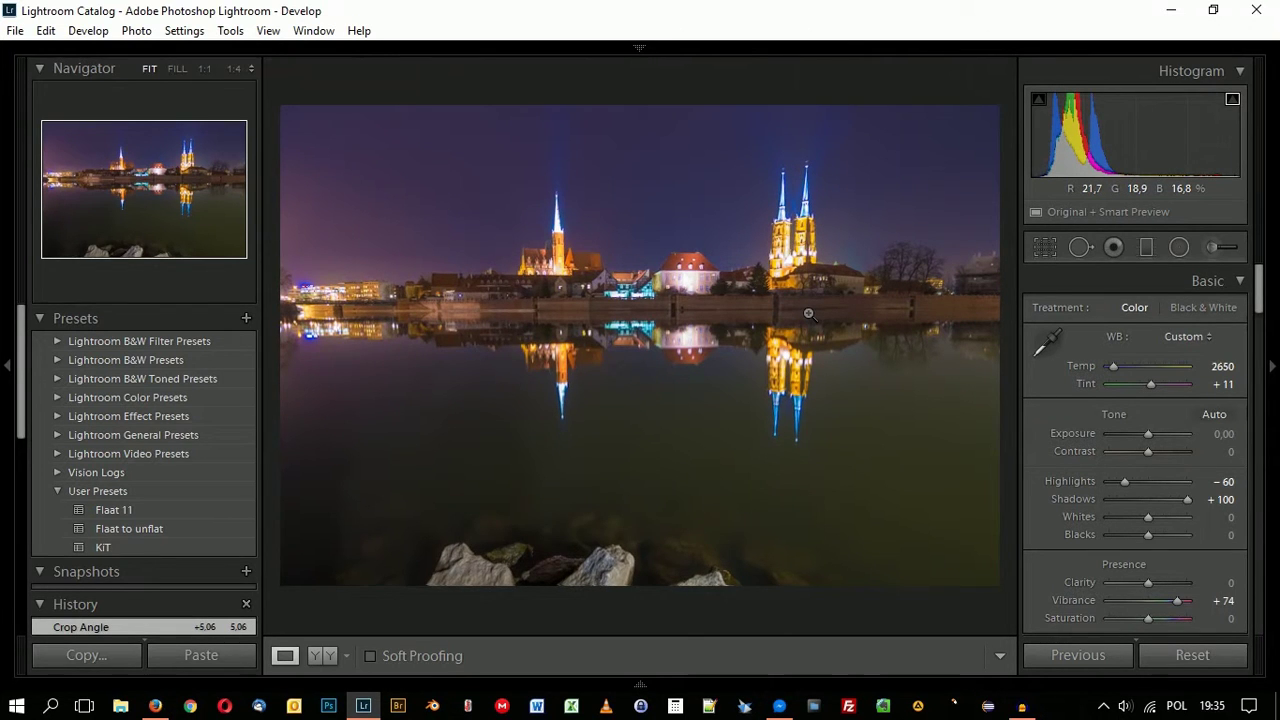
key("ctrl+z")
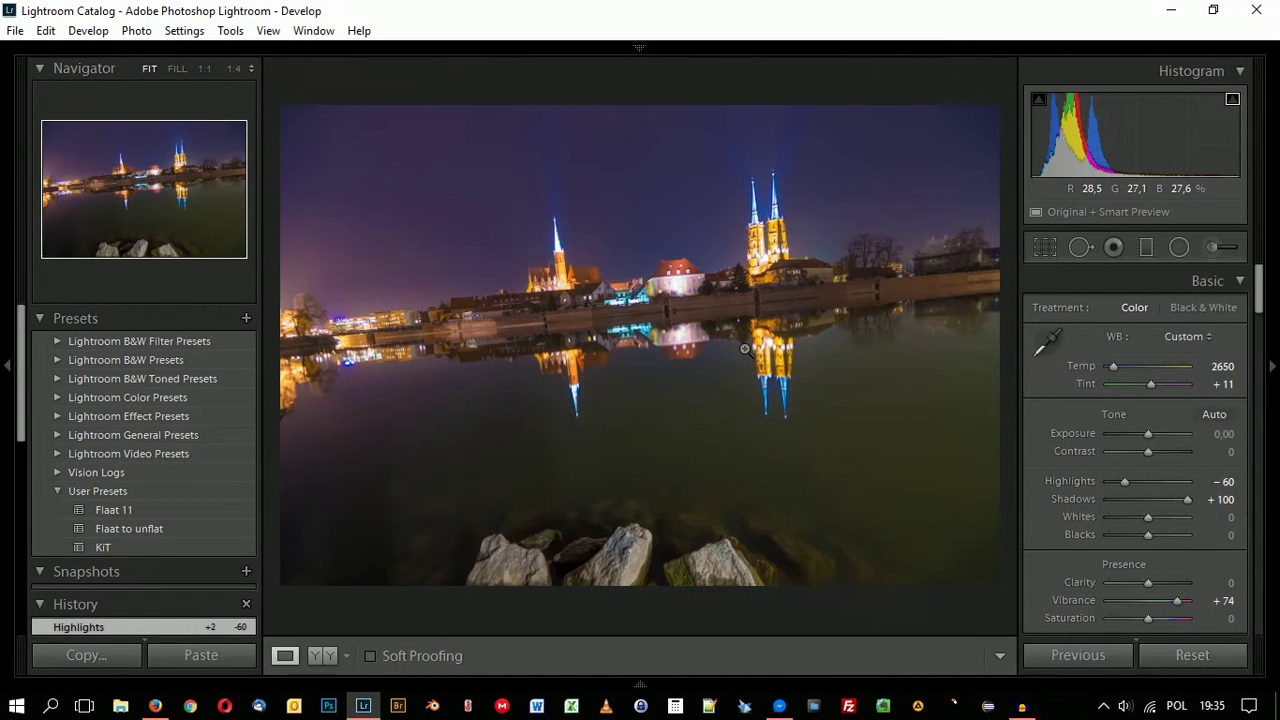
Step: Reopen Crop & Straighten at 0.00 angle and select the Straighten Tool level
left_click(1045, 248)
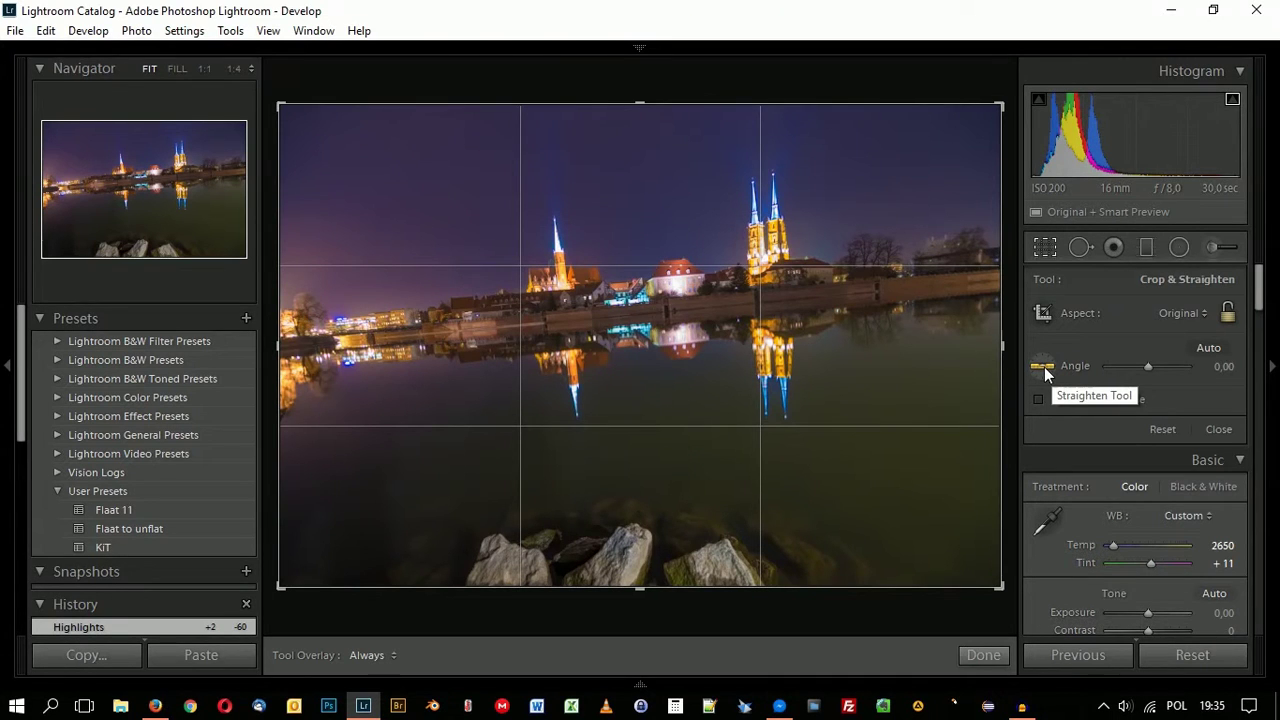
left_click(1044, 370)
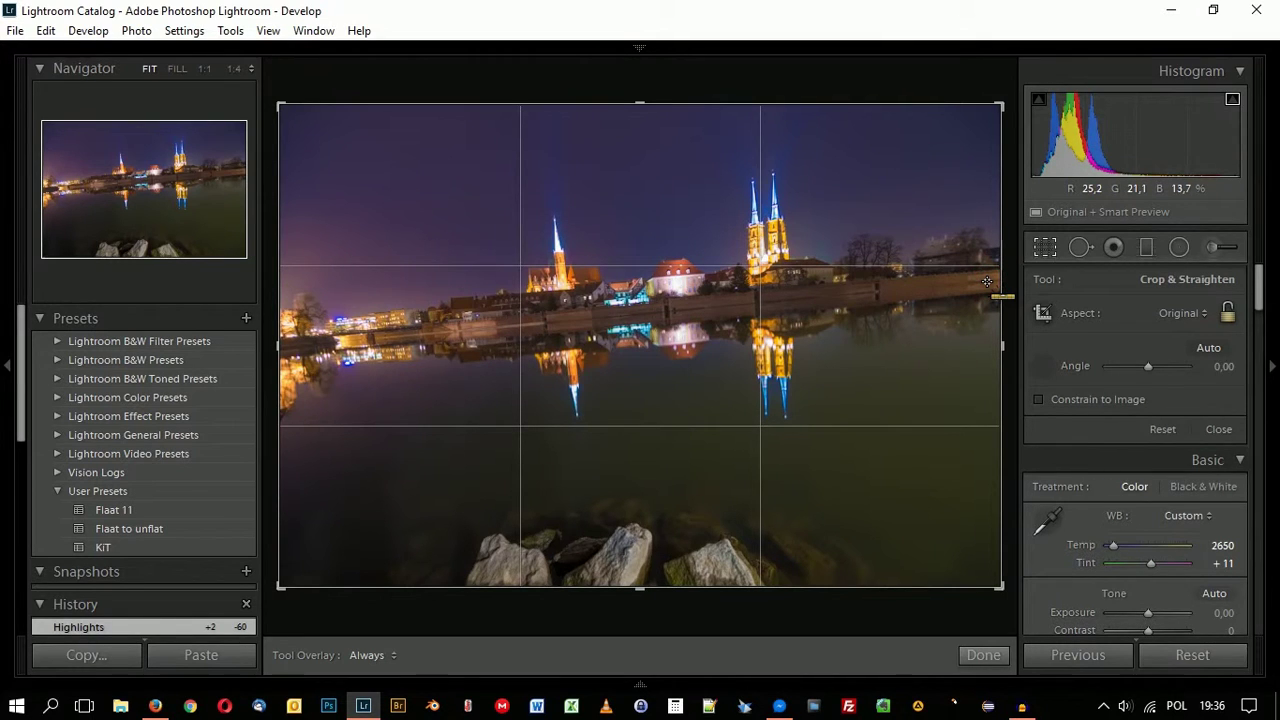
Step: Trace a line along the far riverbank for a 5.45° straighten and commit the crop
mouse_move(987, 281)
left_mouse_down()
mouse_move(463, 232)
mouse_move(351, 257)
mouse_move(317, 346)
left_mouse_up()
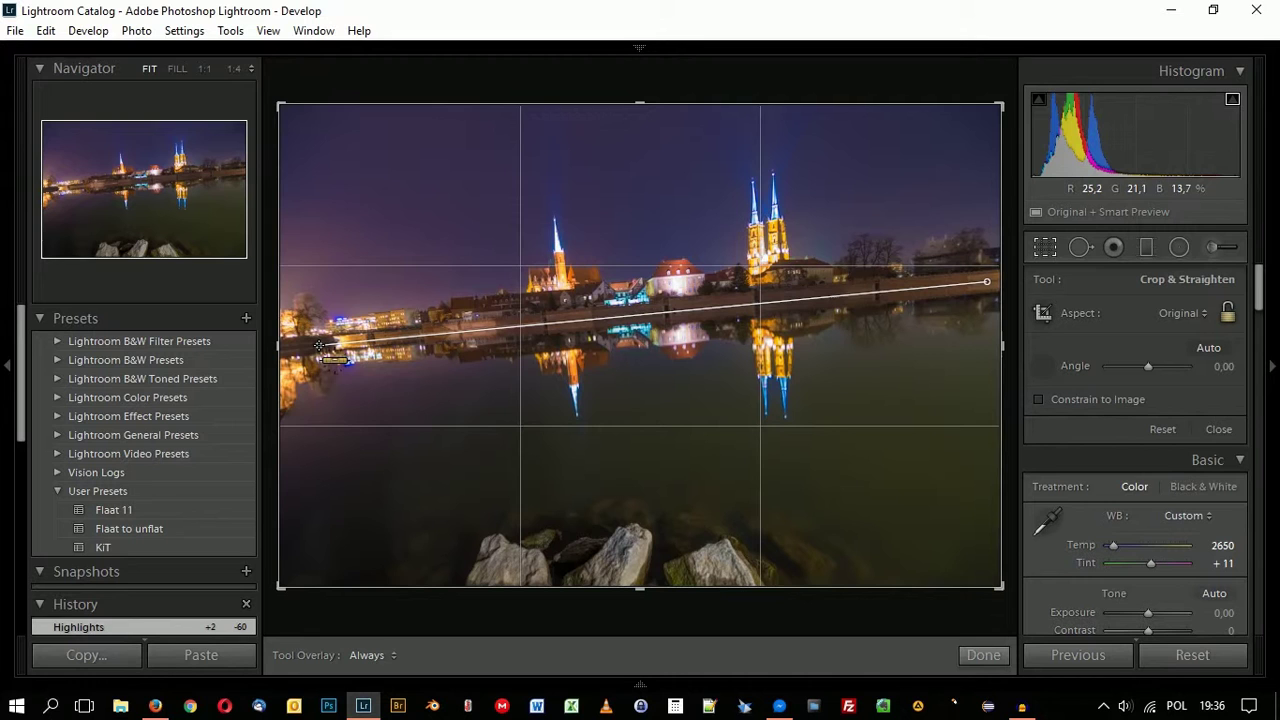
left_click_drag(317, 346, 317, 346)
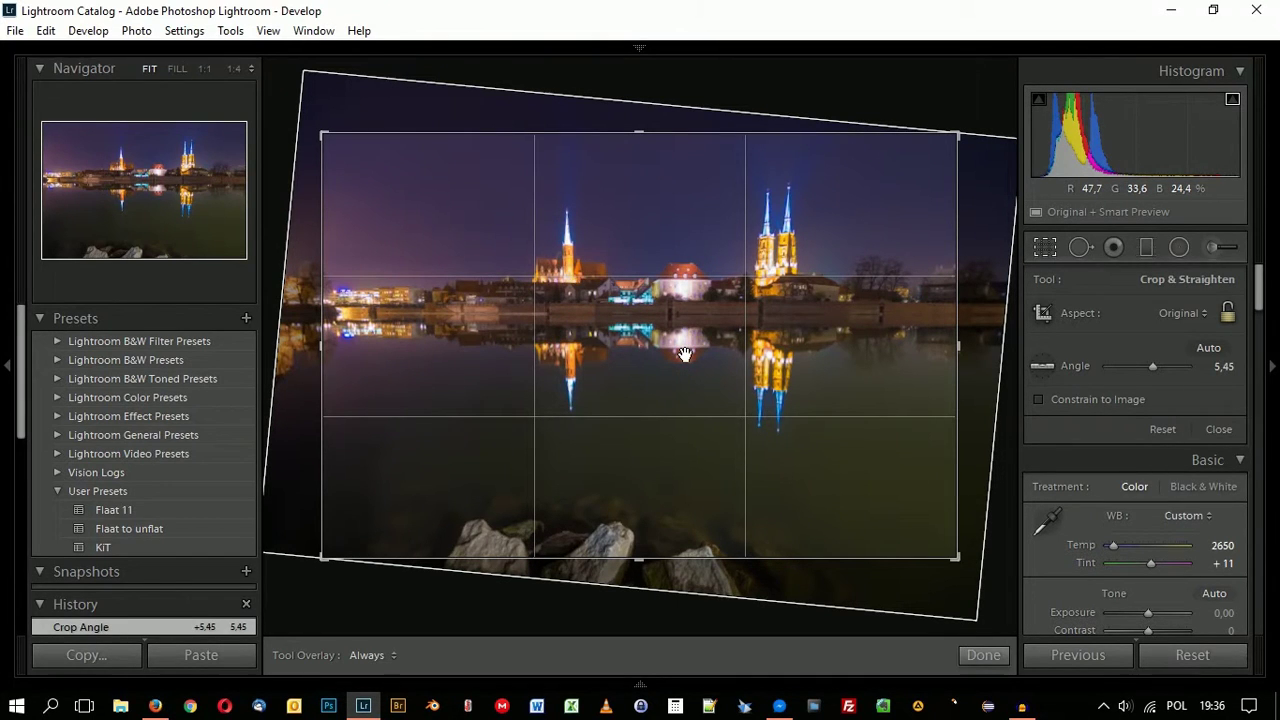
key("Return")
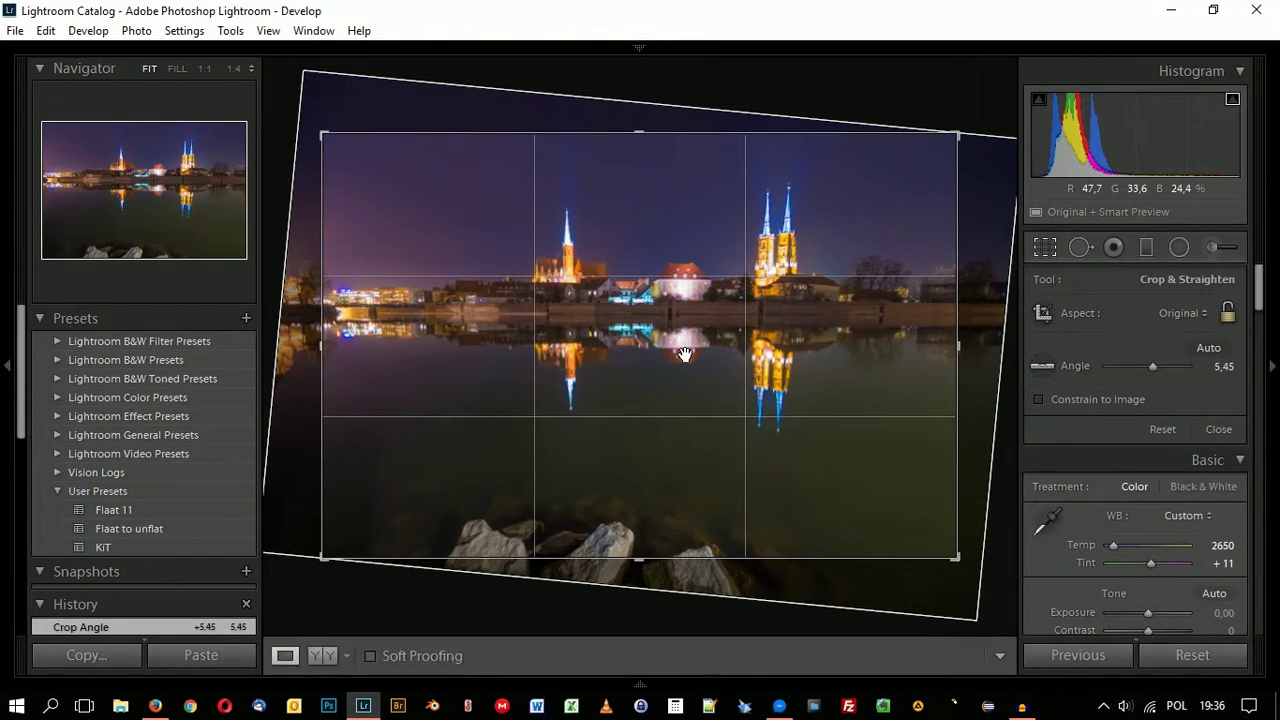